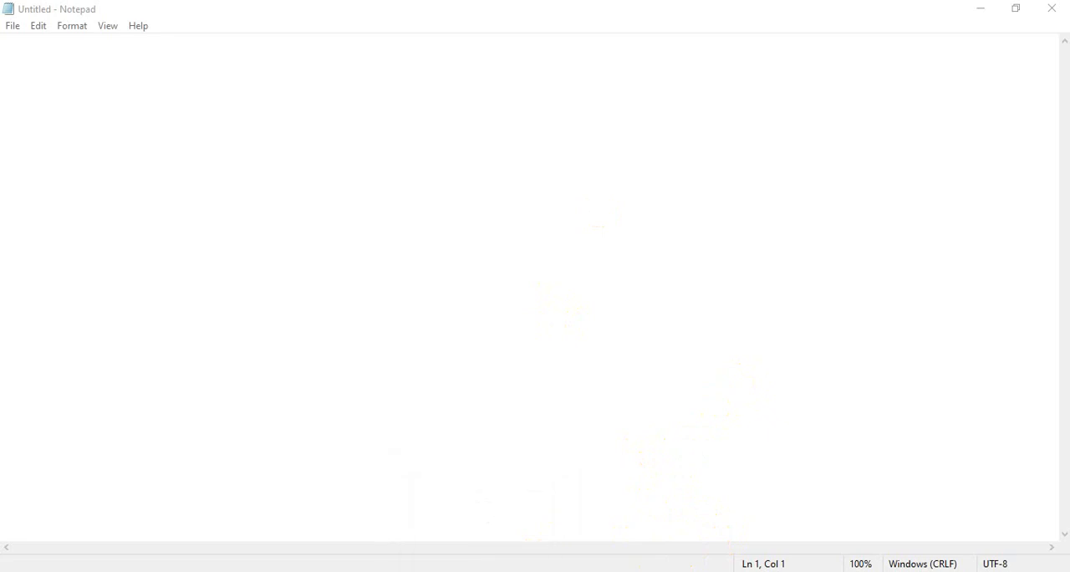
# Switch to File Explorer, open the OracleXE112_Win64 ZIP archive in the RDBMS Tutorials folder and dismiss WinRAR's notice
pyautogui.click(458, 571)
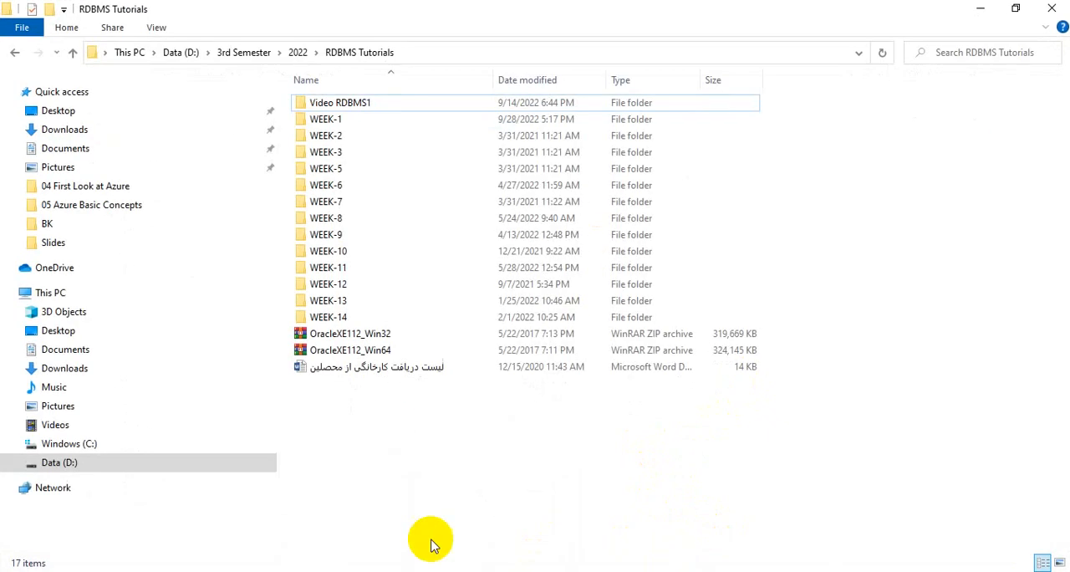
pyautogui.click(389, 344)
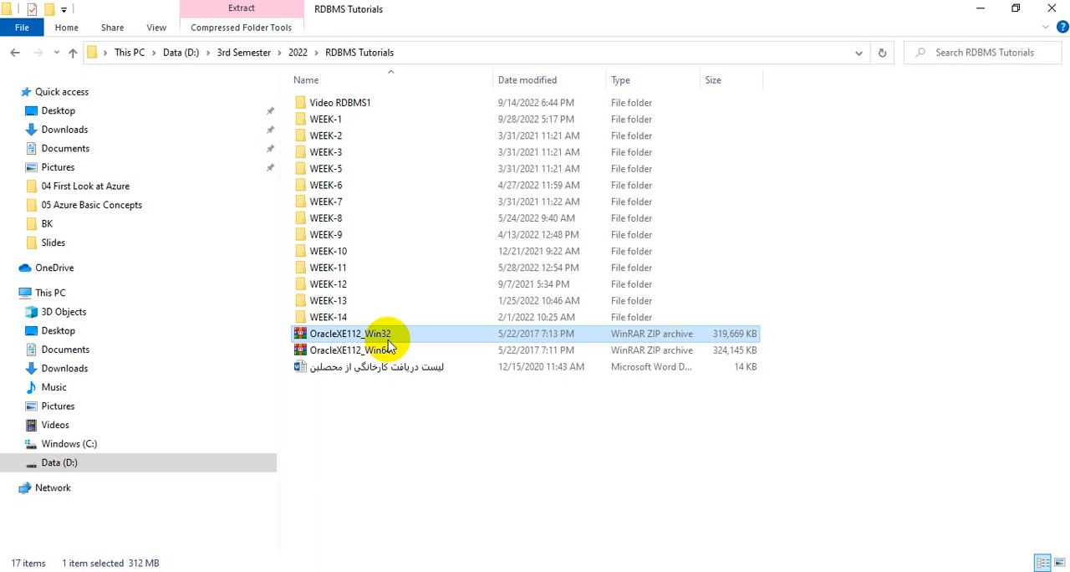
pyautogui.click(370, 352)
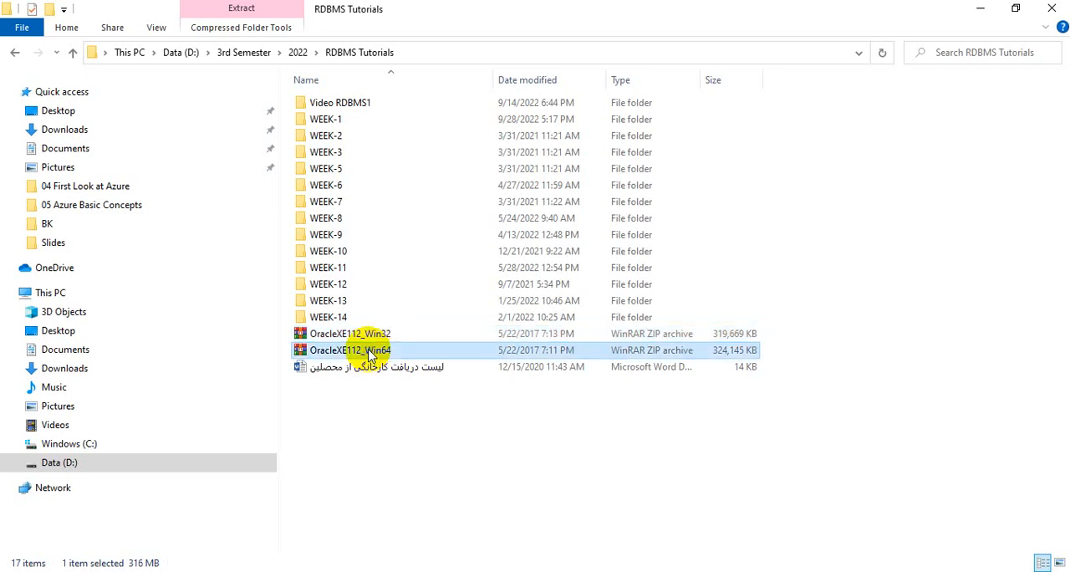
pyautogui.doubleClick(371, 352)
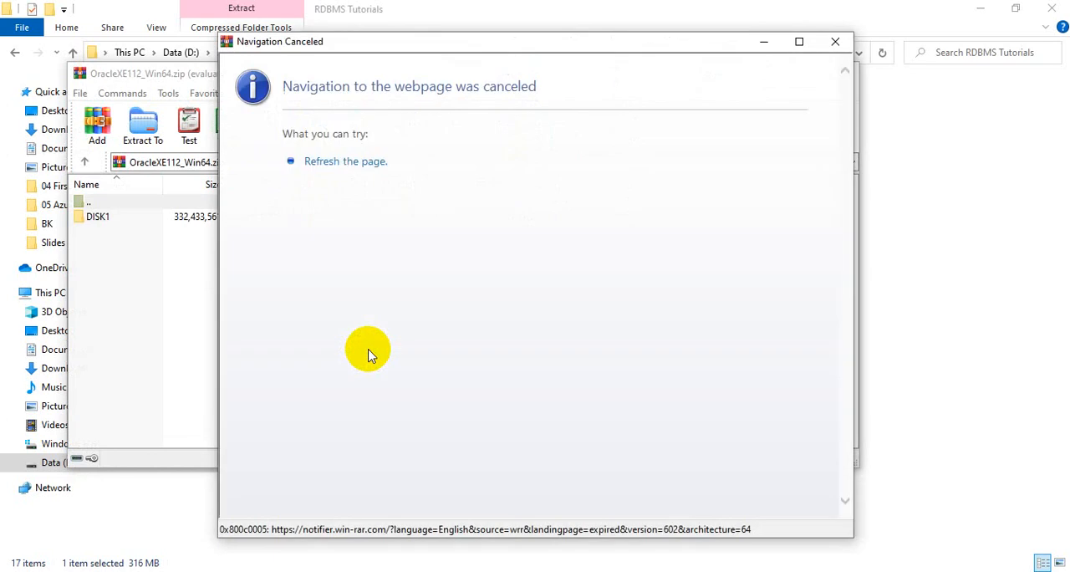
pyautogui.click(836, 42)
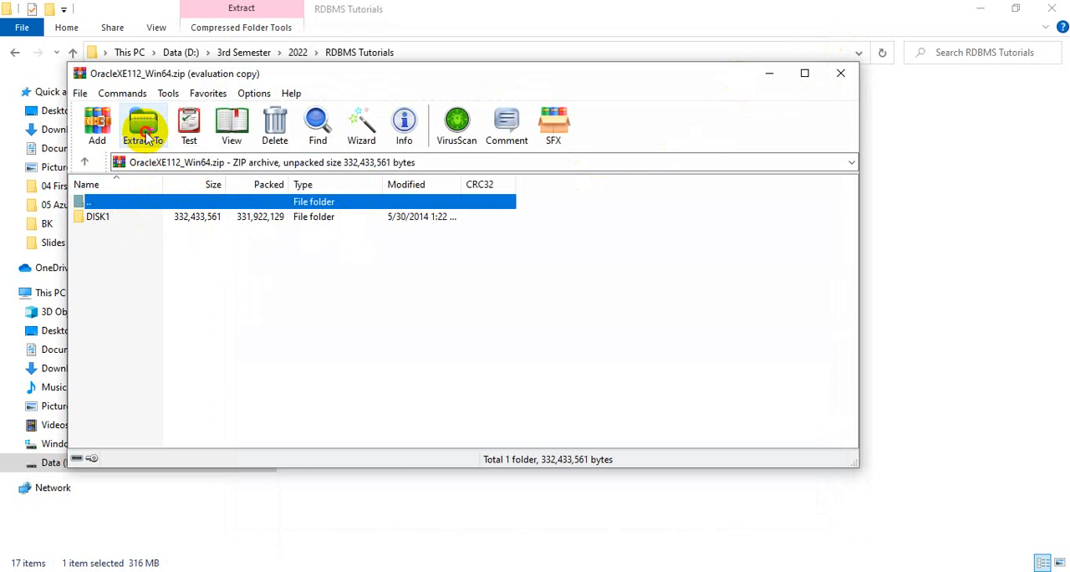
# Extract the archive to D:\3rd Semester\2022\RDBMS Tutorials\OracleXE112_Win64 and close WinRAR
pyautogui.click(147, 137)
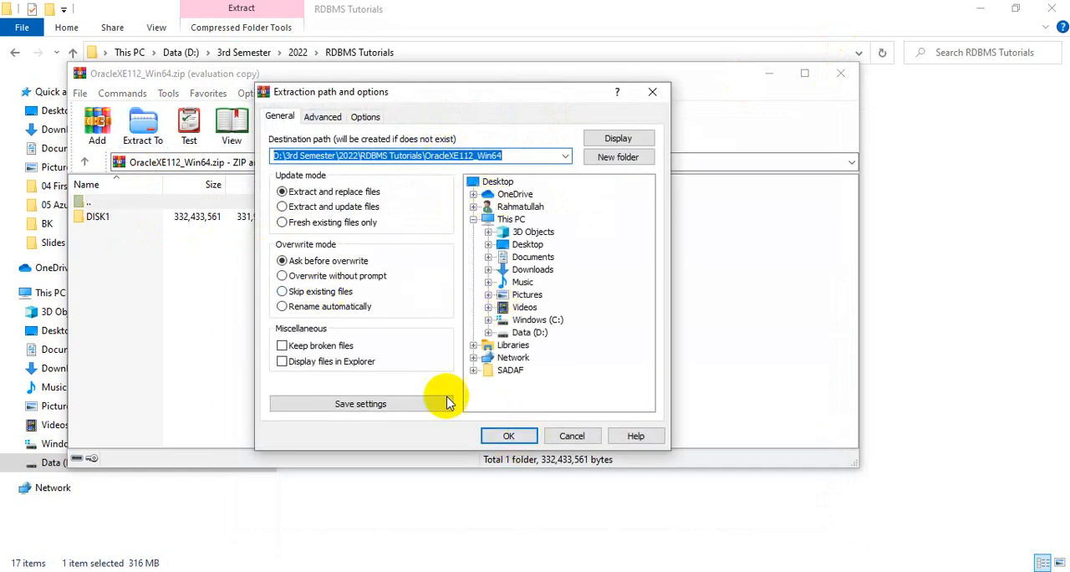
pyautogui.click(523, 437)
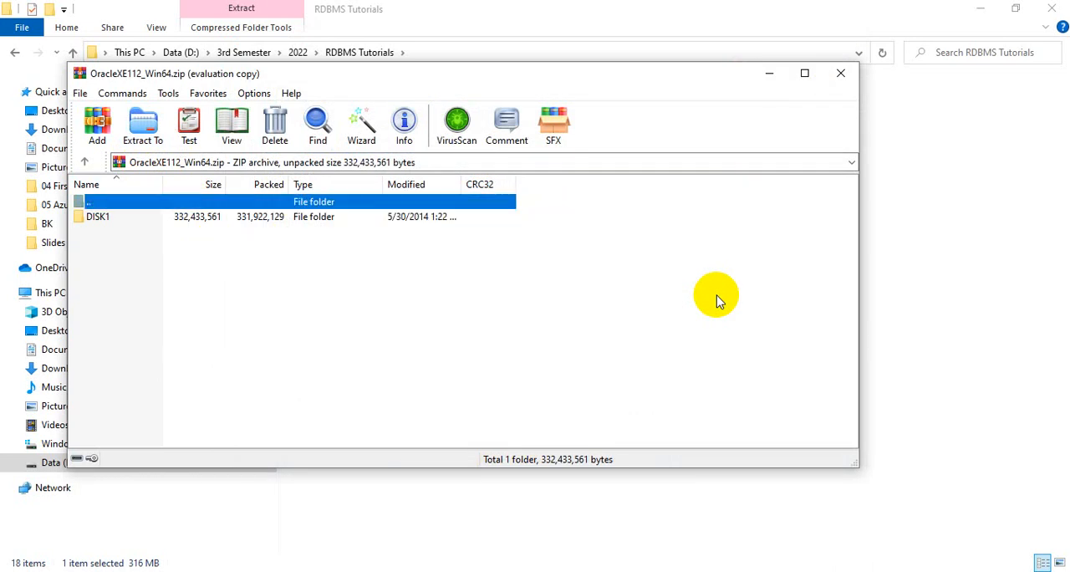
pyautogui.click(840, 74)
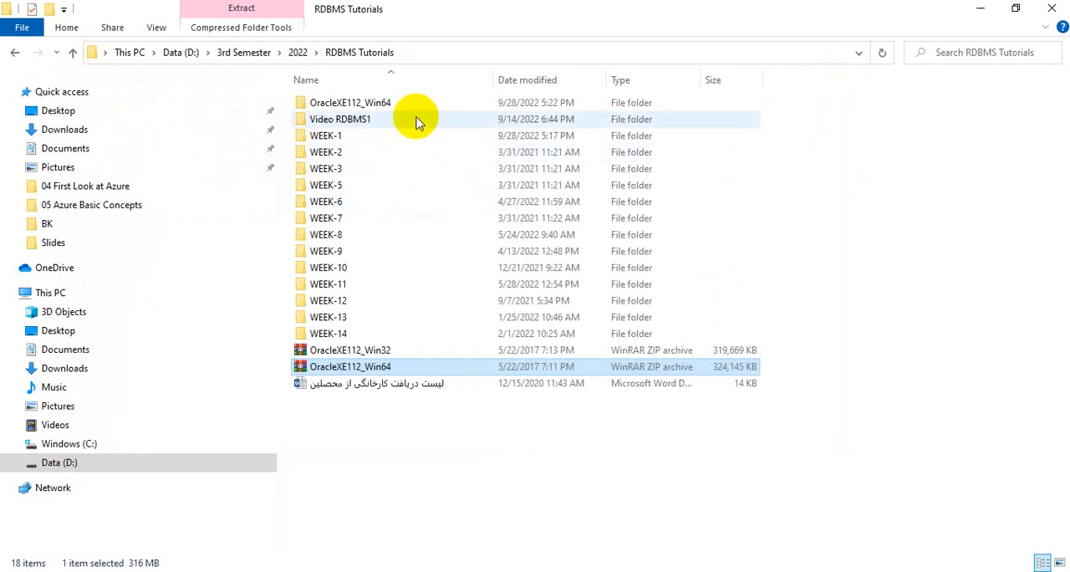
# Launch the setup application from the DISK1 folder inside the extracted OracleXE112_Win64 folder
pyautogui.click(406, 106)
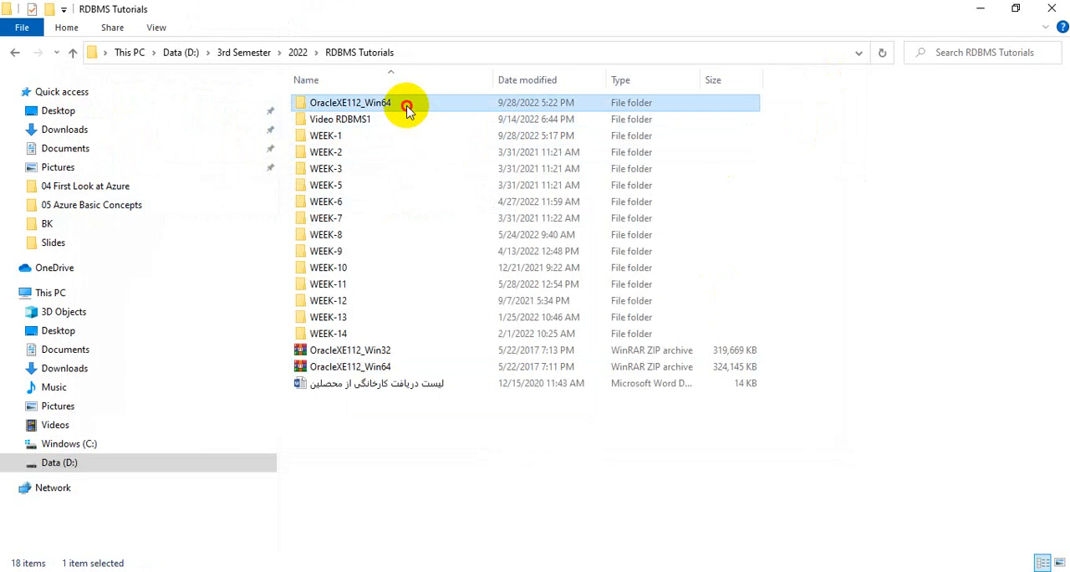
pyautogui.doubleClick(407, 106)
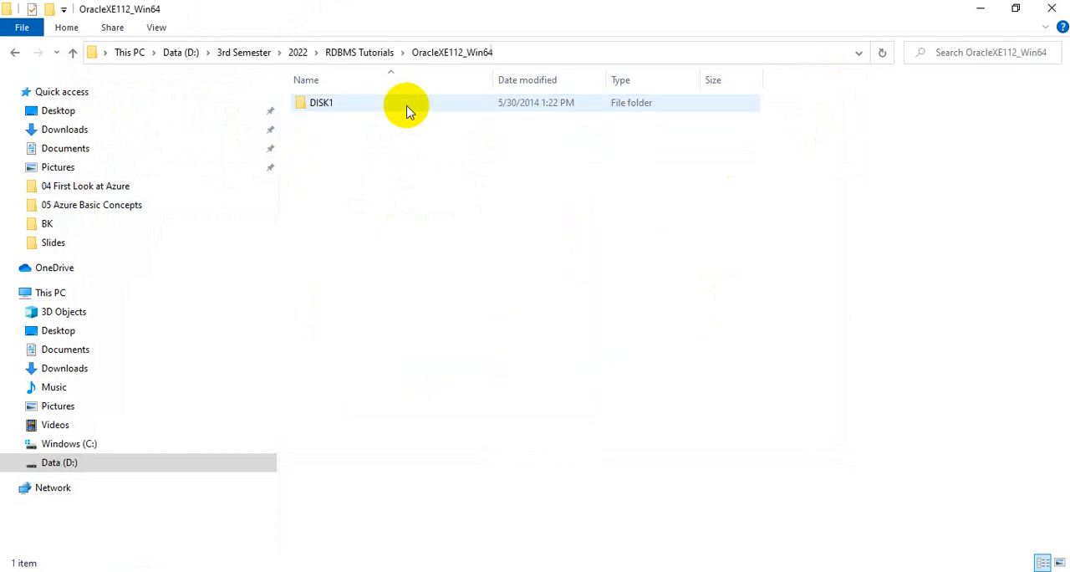
pyautogui.doubleClick(362, 107)
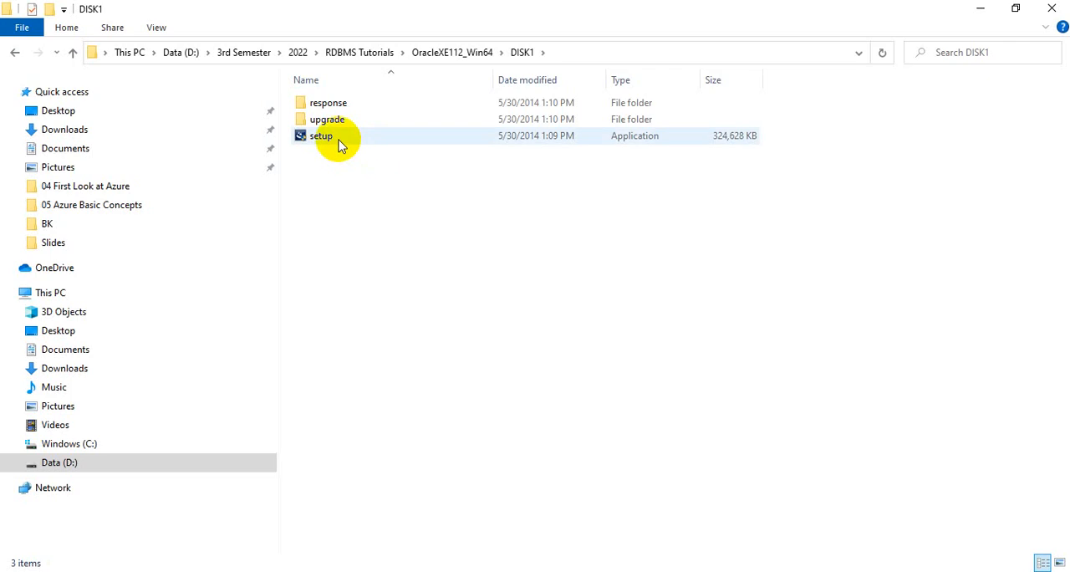
pyautogui.doubleClick(339, 143)
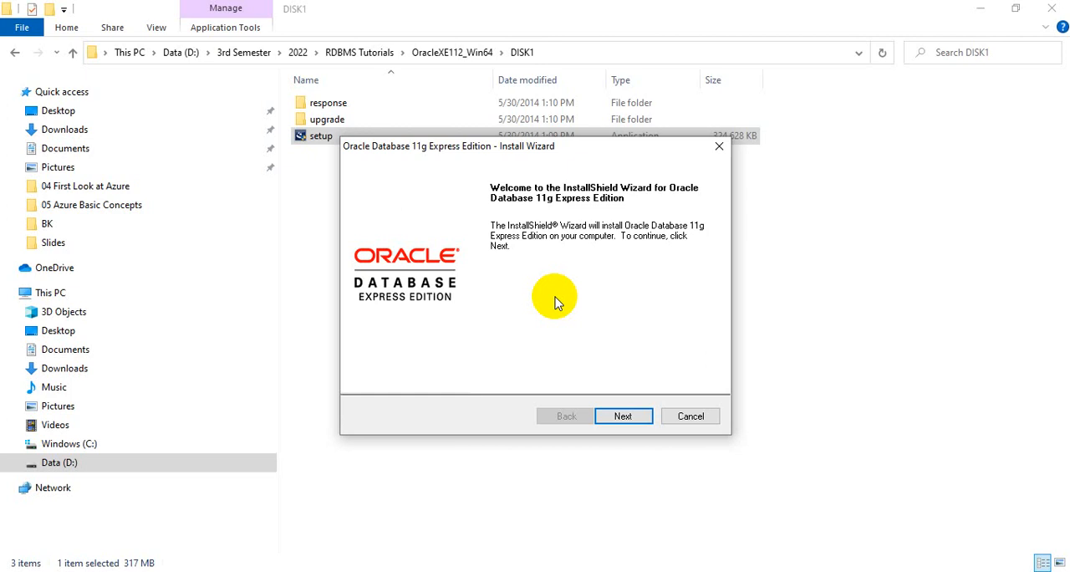
# Accept the license terms in the install wizard and confirm C:\oraclexe\ as the destination folder, allowing the non-empty directory
pyautogui.click(627, 417)
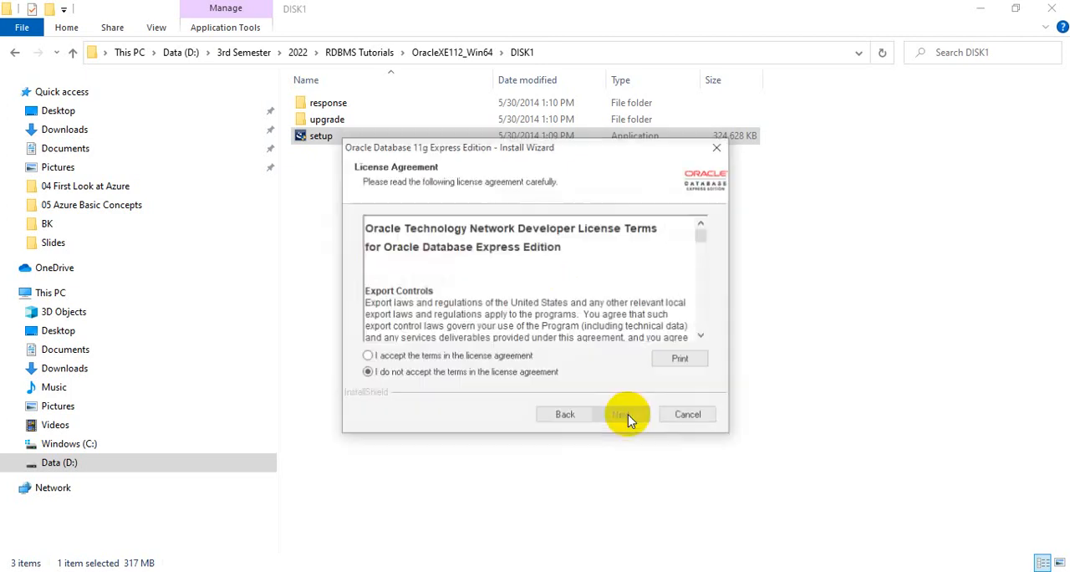
pyautogui.click(470, 359)
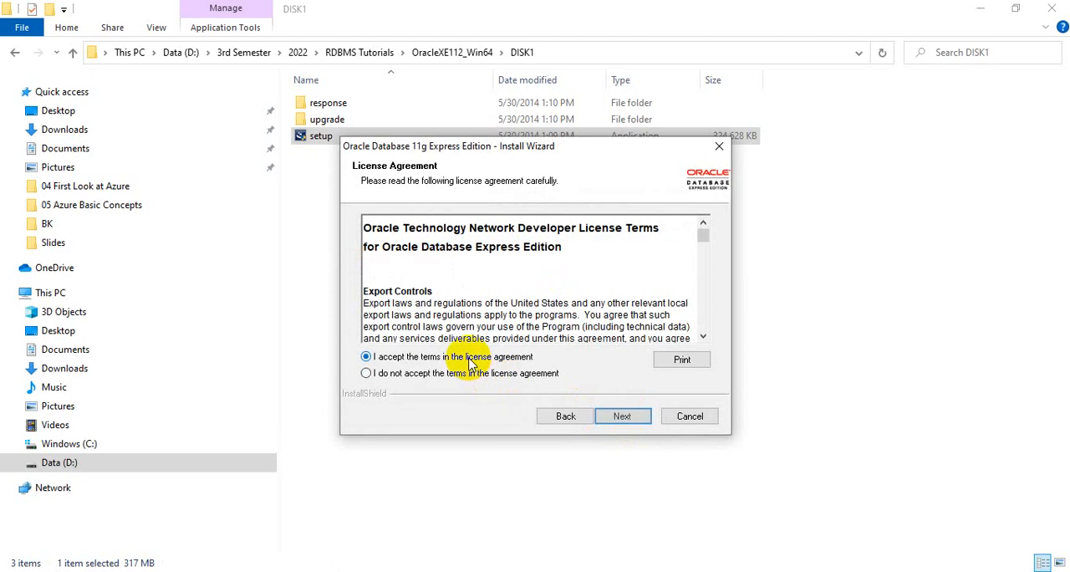
pyautogui.click(623, 418)
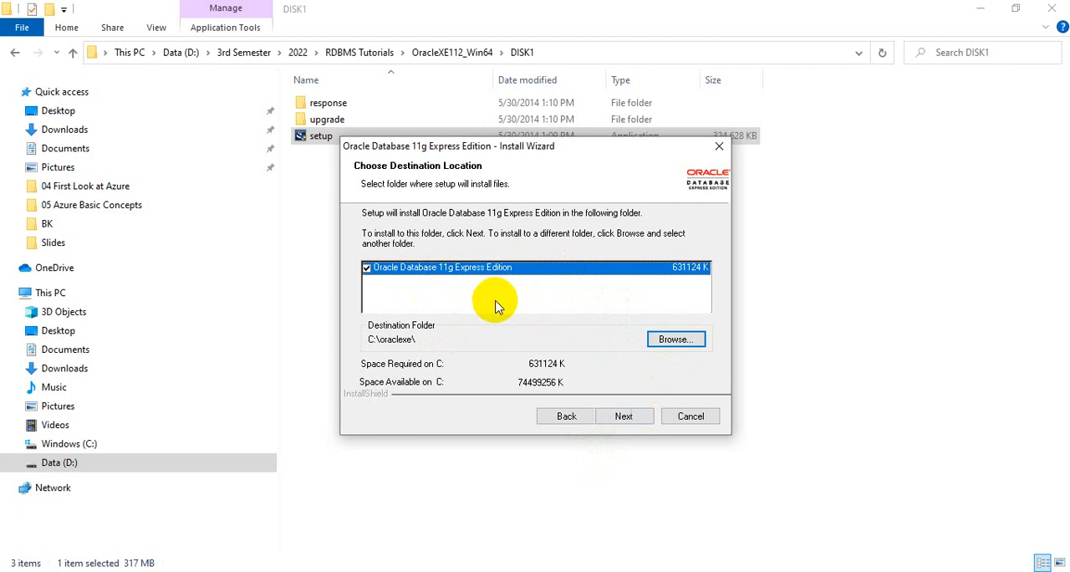
pyautogui.click(629, 418)
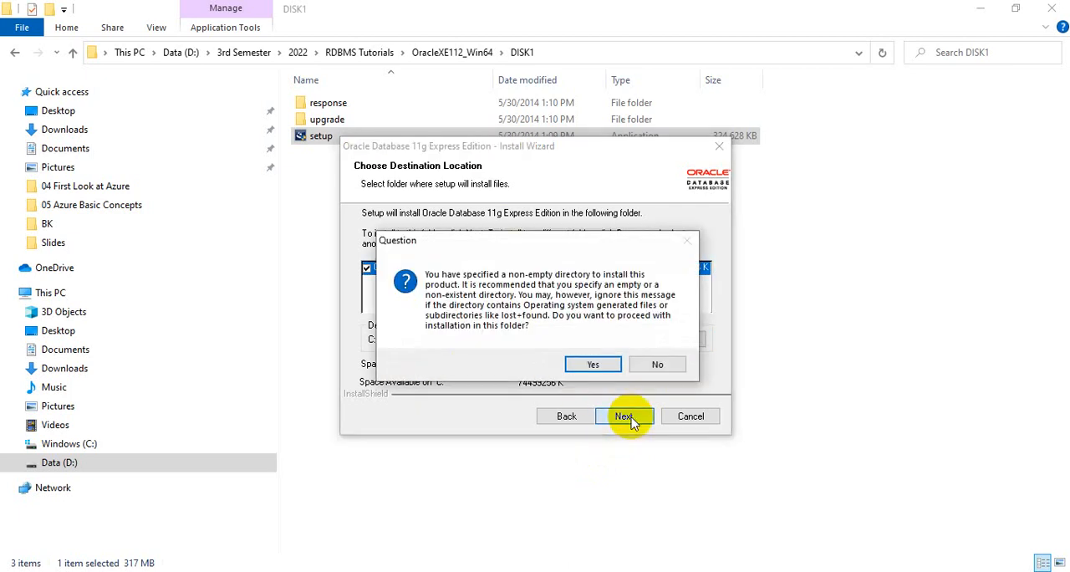
pyautogui.click(601, 366)
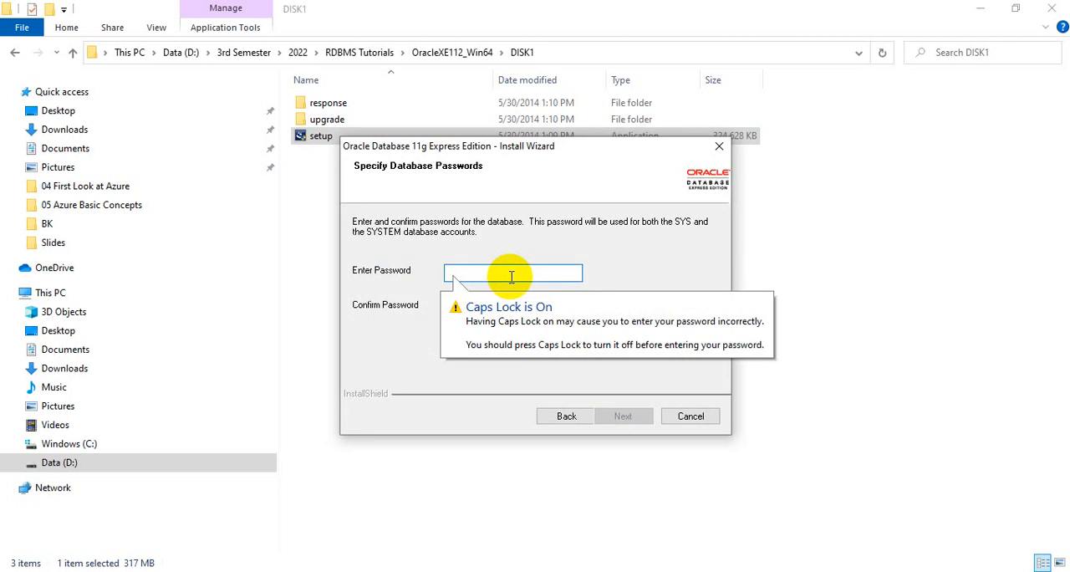
# Enter and confirm the database password for the SYS and SYSTEM accounts and continue to the installation summary
pyautogui.press('Tab')
pyautogui.press('Tab')
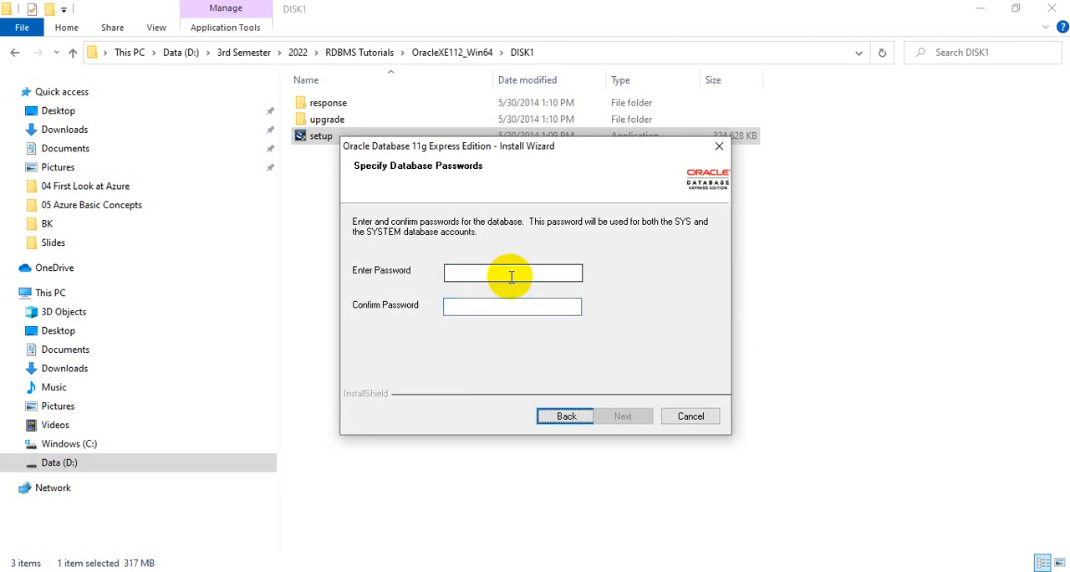
pyautogui.press('capslock')
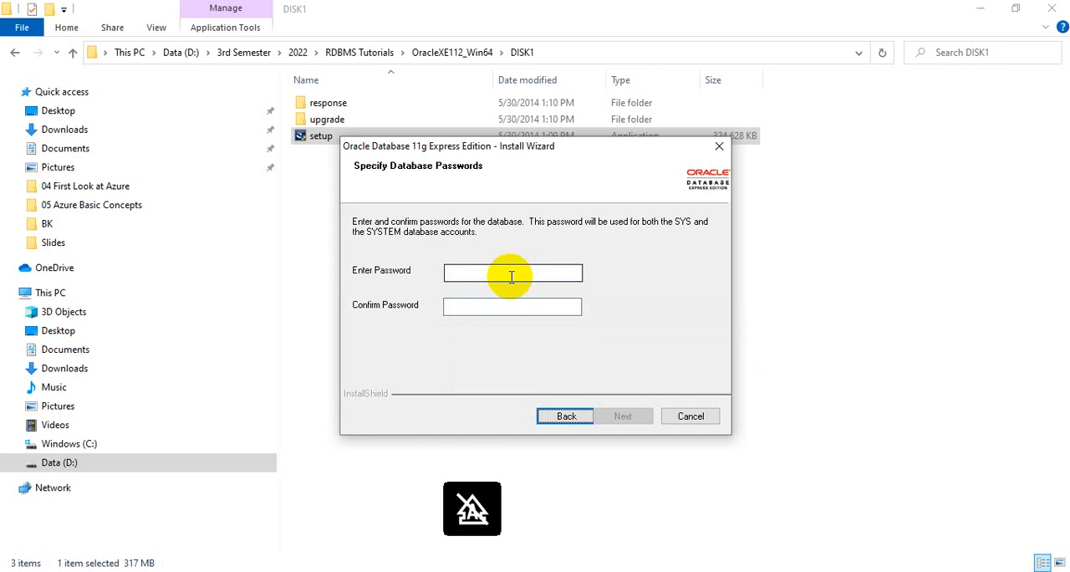
pyautogui.click(511, 277)
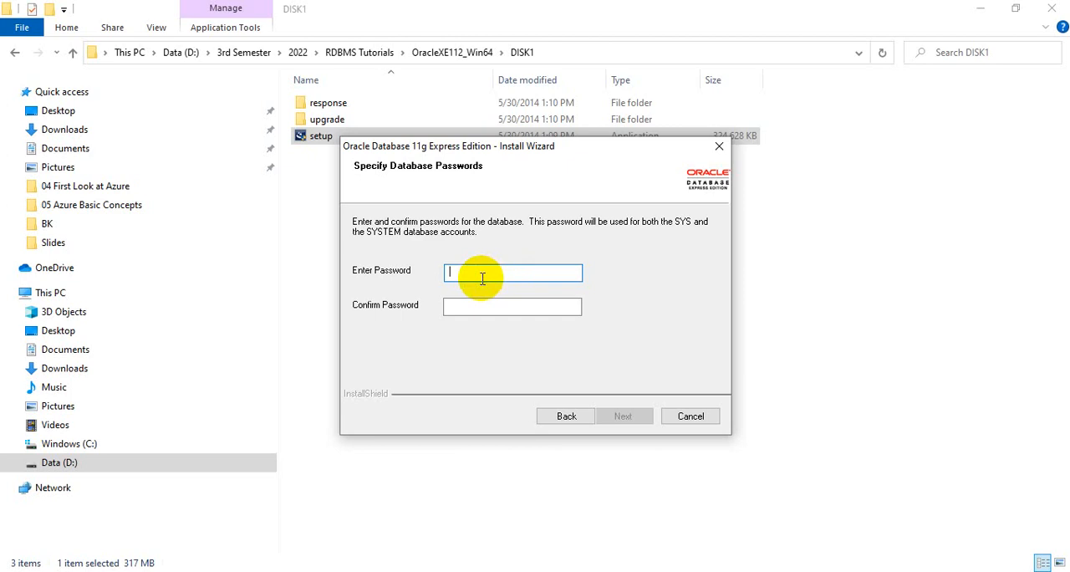
pyautogui.press('capslock')
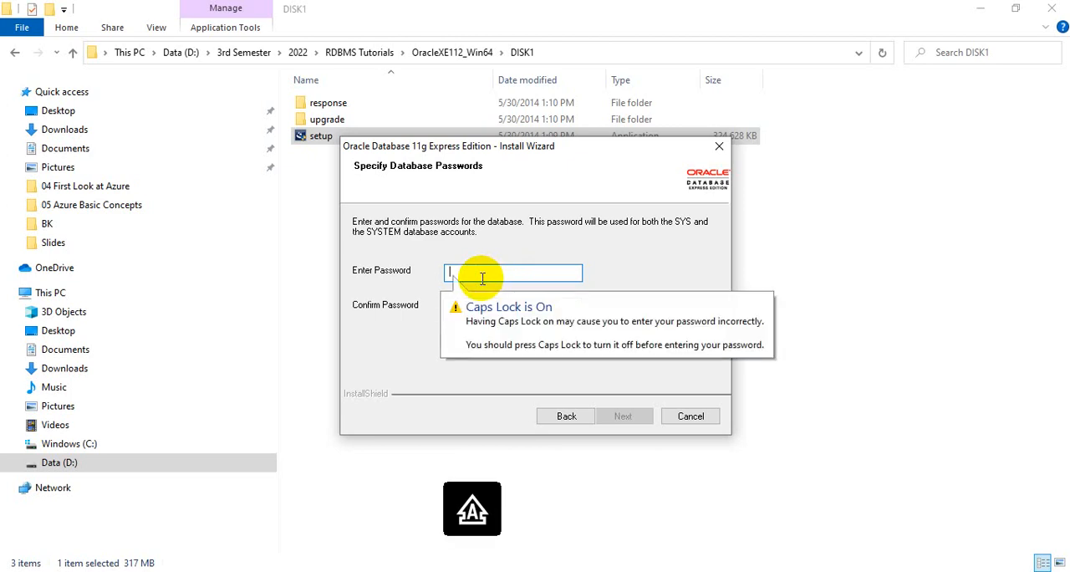
pyautogui.write('ABC')
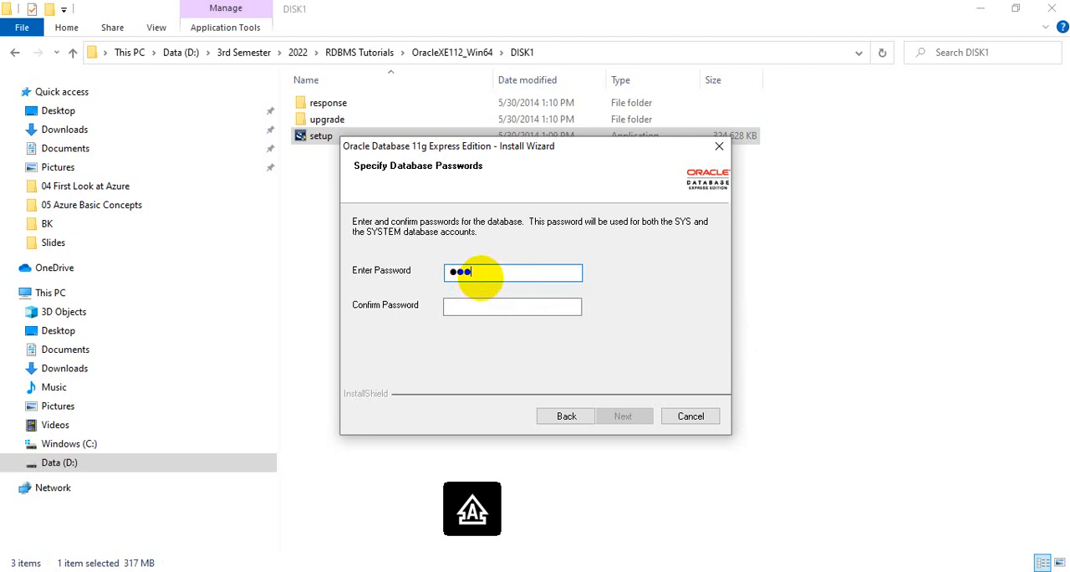
pyautogui.press('Tab')
pyautogui.write('ABC')
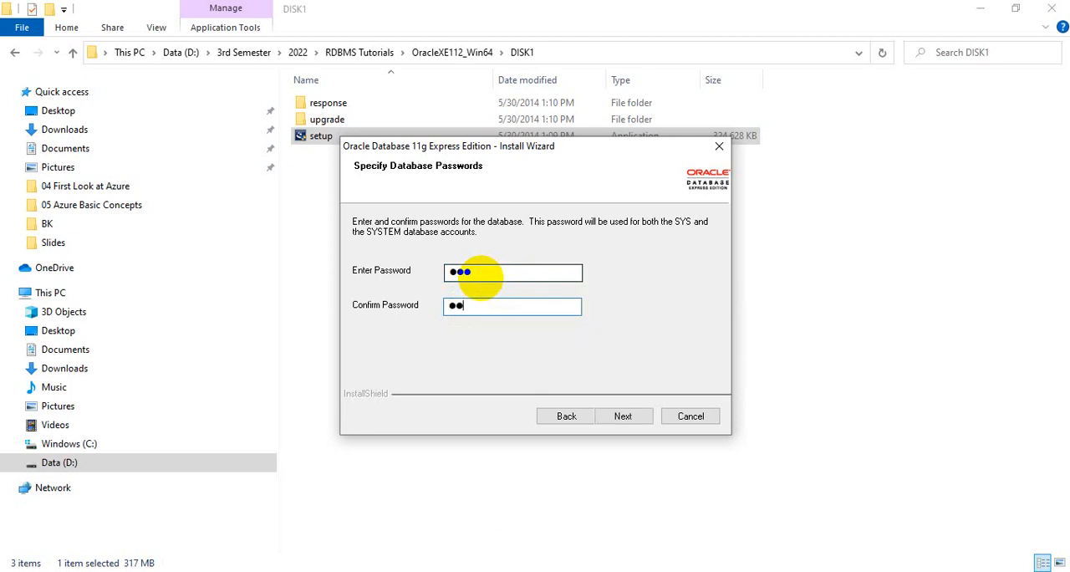
pyautogui.click(625, 426)
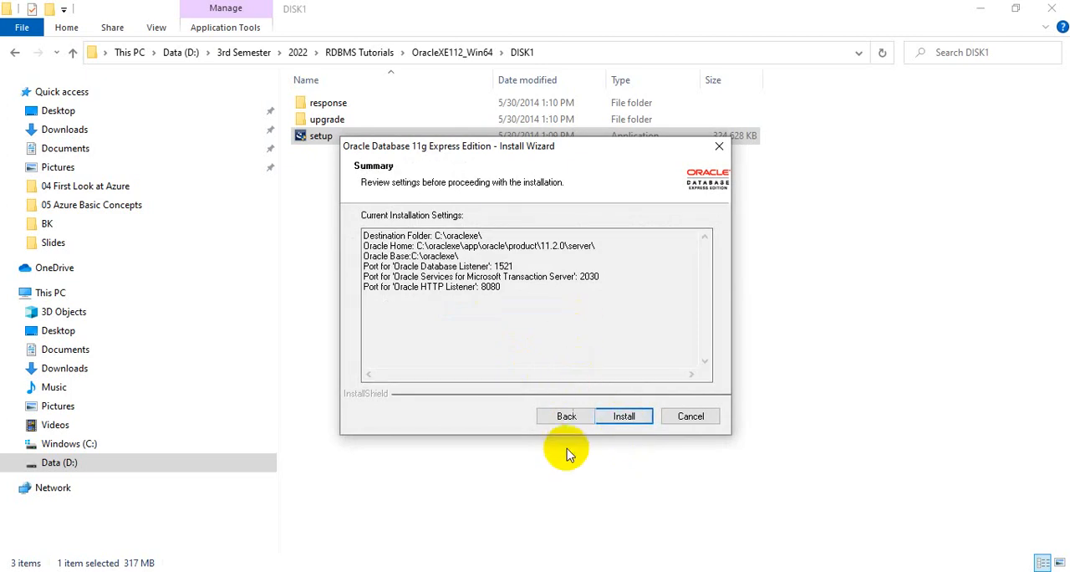
# Install Oracle Database 11g Express Edition with the summarized settings and finish the wizard
pyautogui.click(625, 418)
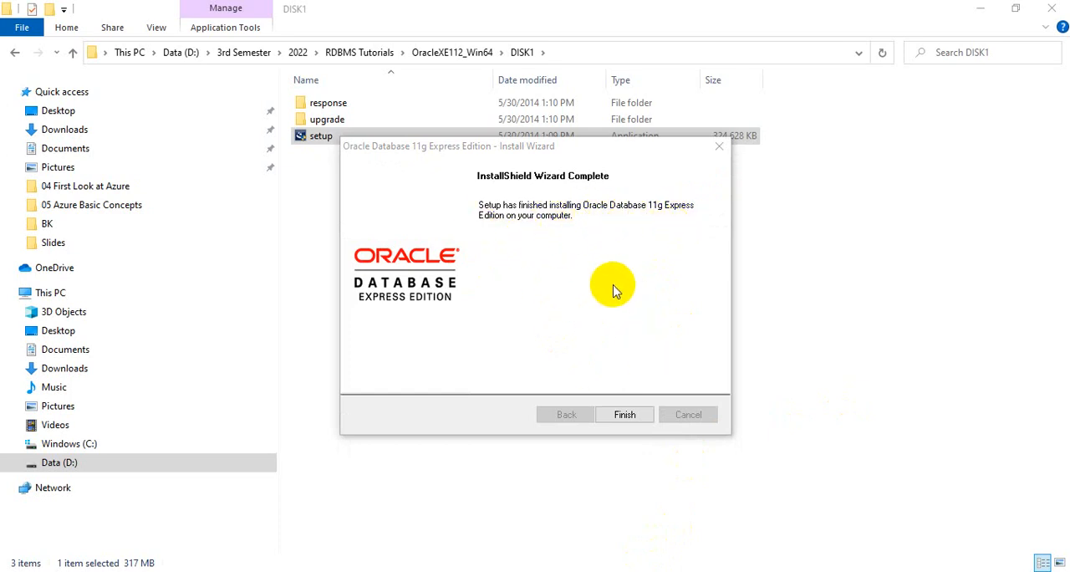
pyautogui.click(624, 413)
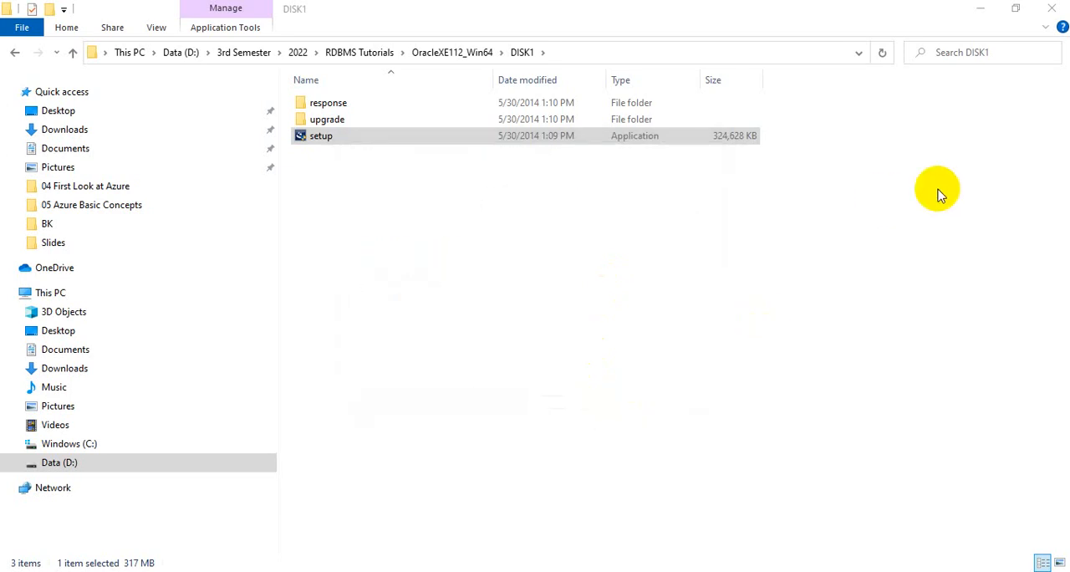
# Minimize File Explorer and open Run SQL Command Line from the recently added programs
pyautogui.click(991, 10)
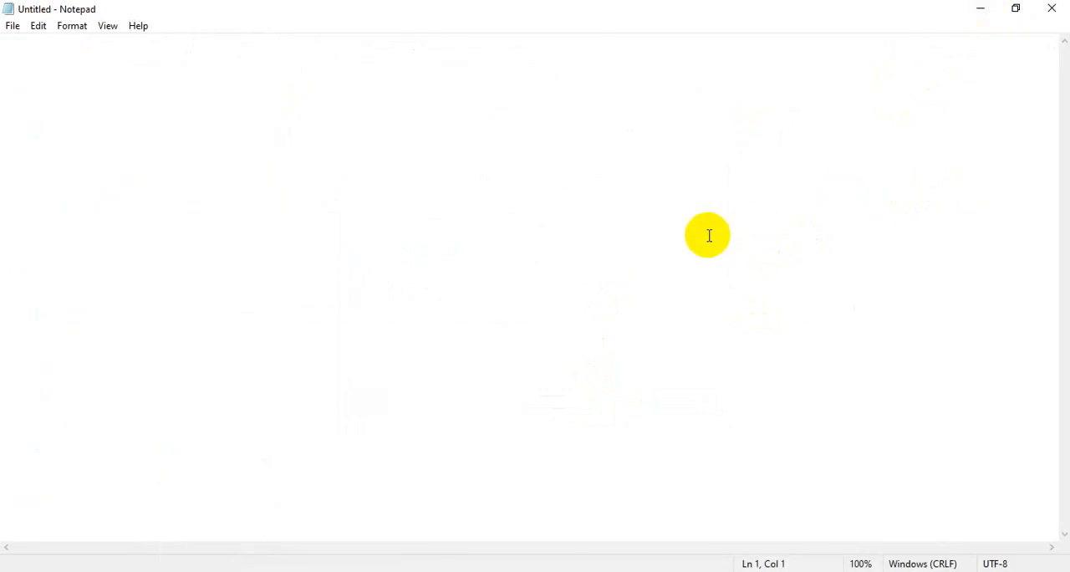
pyautogui.press('super')
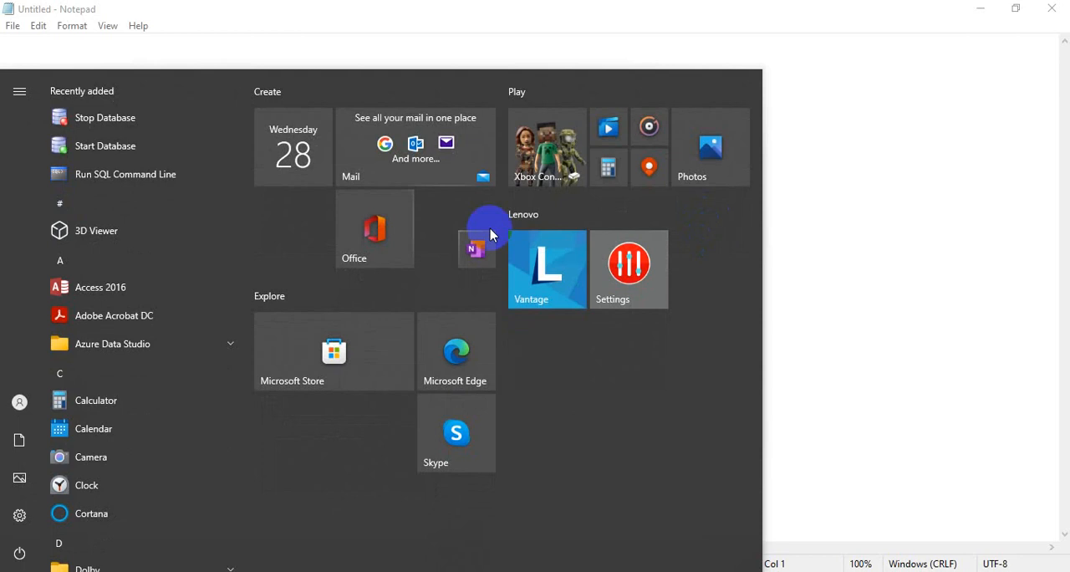
pyautogui.click(148, 176)
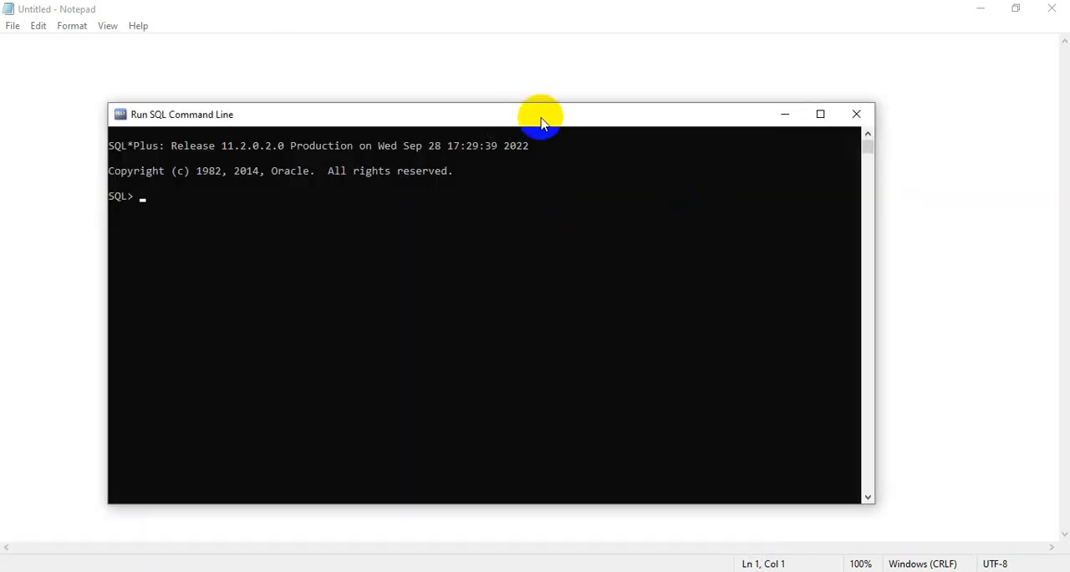
# Set the SQL command line window's font size to 20 with bold fonts in its properties and apply the settings
pyautogui.rightClick(542, 118)
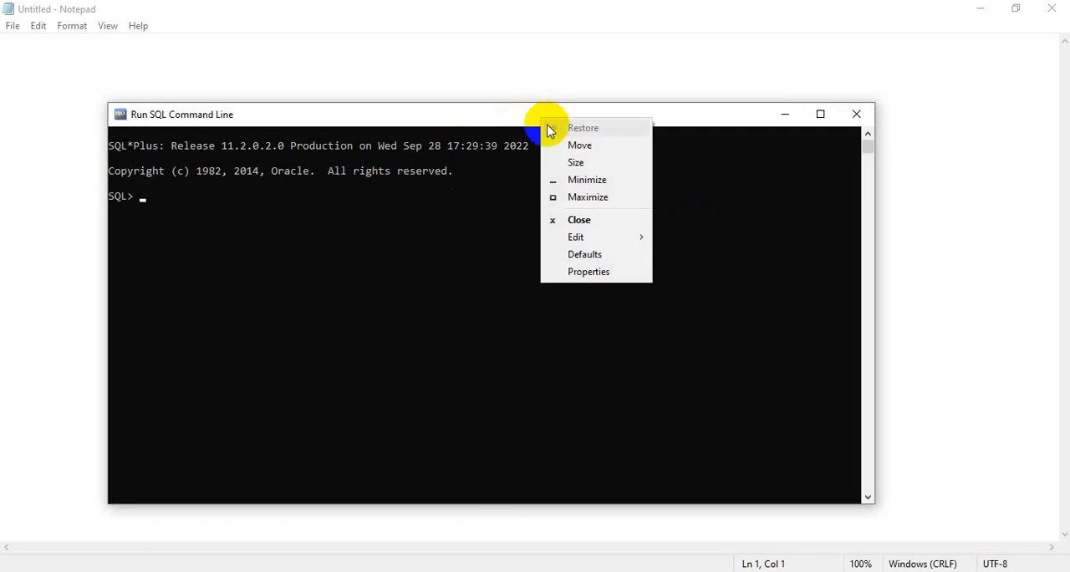
pyautogui.click(606, 273)
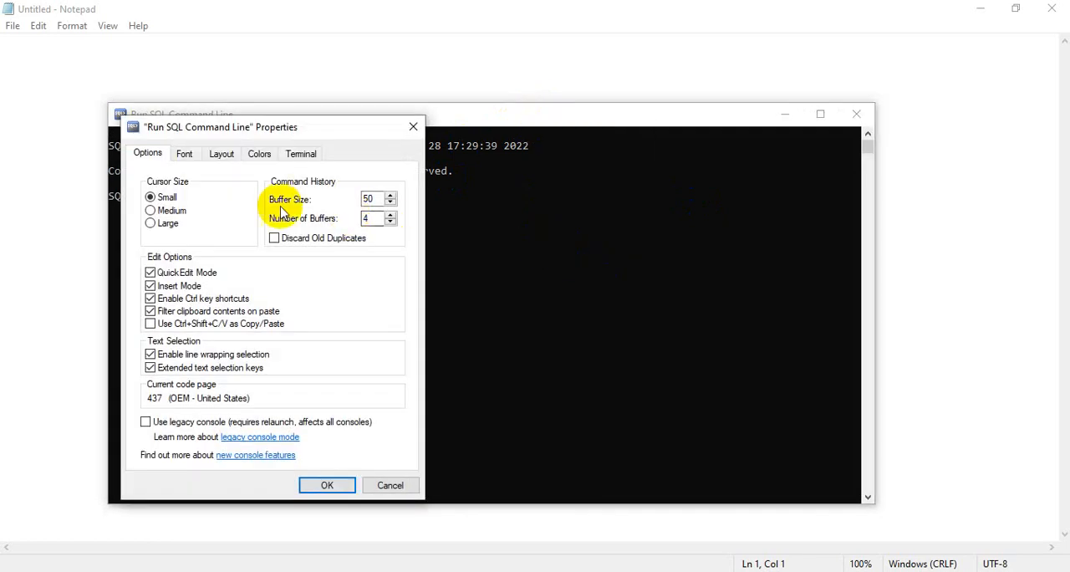
pyautogui.click(223, 159)
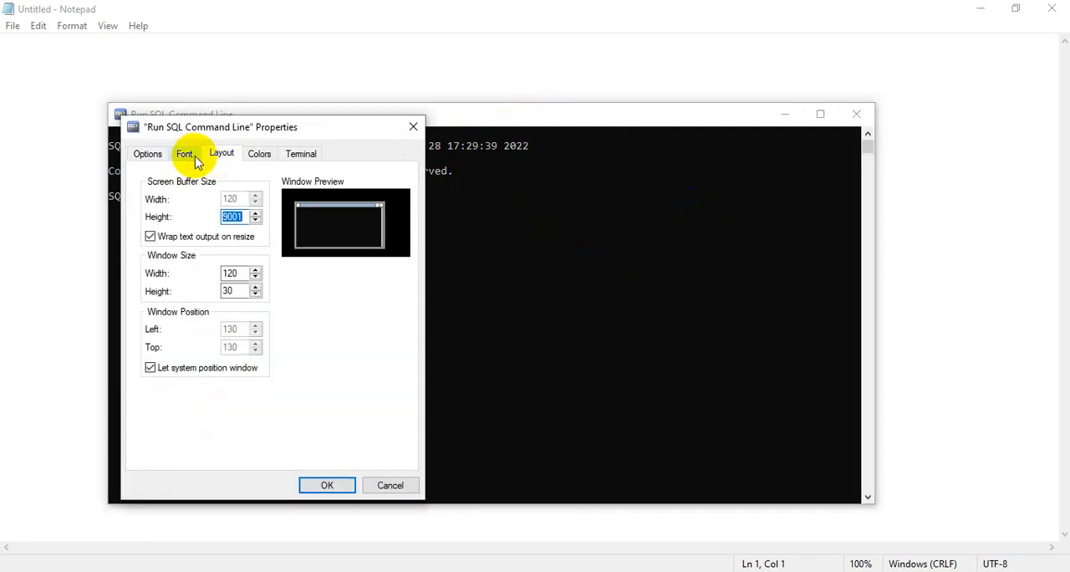
pyautogui.click(189, 157)
pyautogui.click(151, 227)
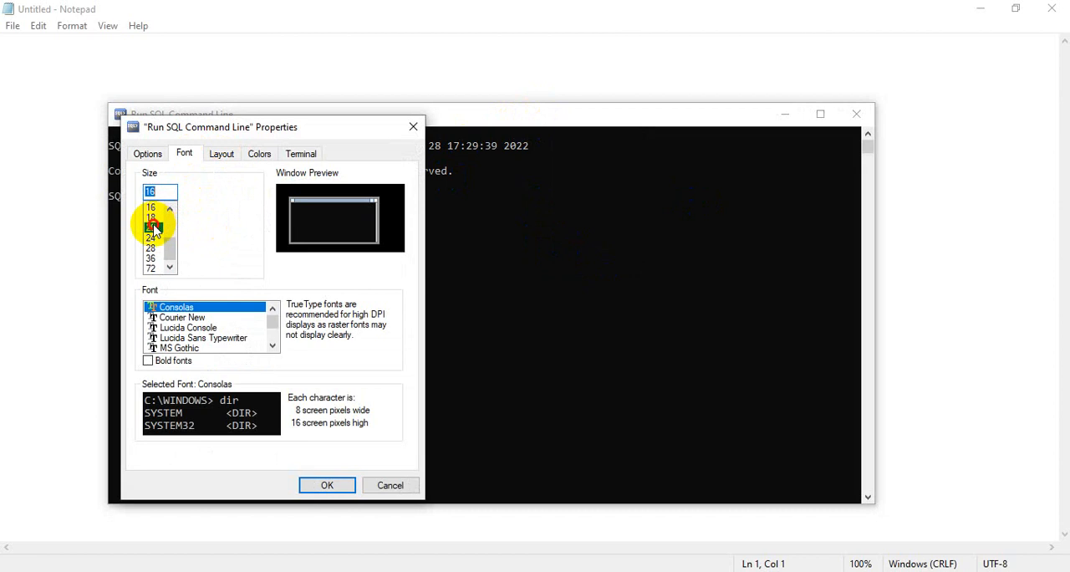
pyautogui.click(148, 360)
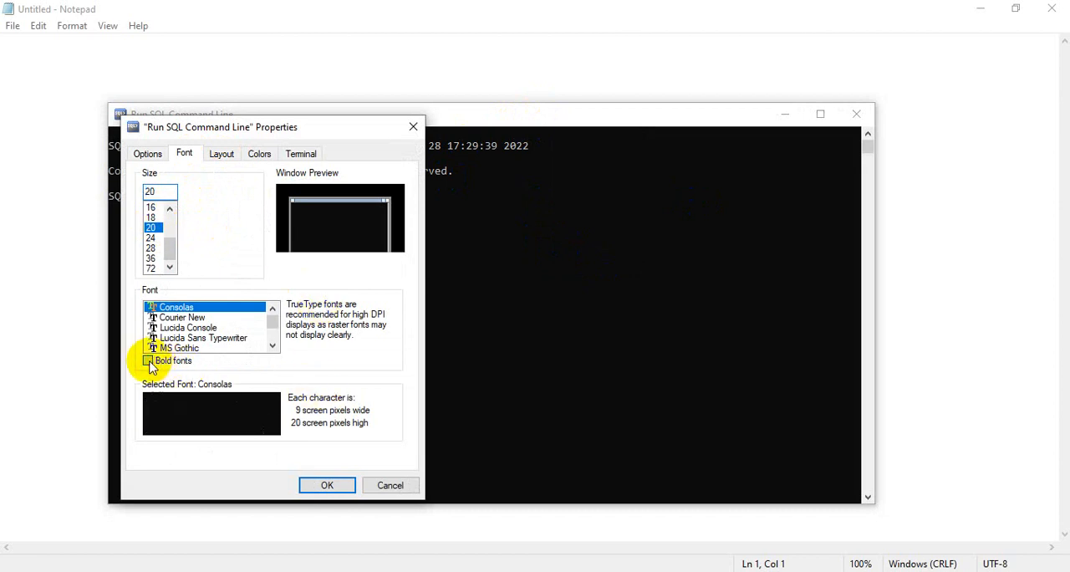
pyautogui.click(327, 485)
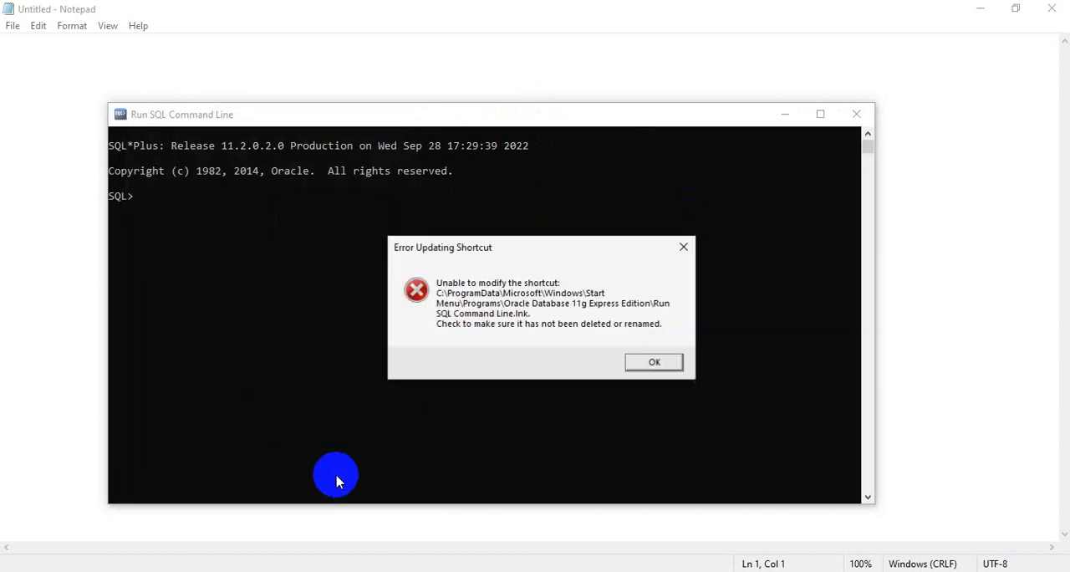
# Dismiss the shortcut error, reposition the SQL command line window, and CONNECT as SYSTEM by entering the account password
pyautogui.click(647, 362)
pyautogui.moveTo(609, 119); pyautogui.dragTo(603, 55)
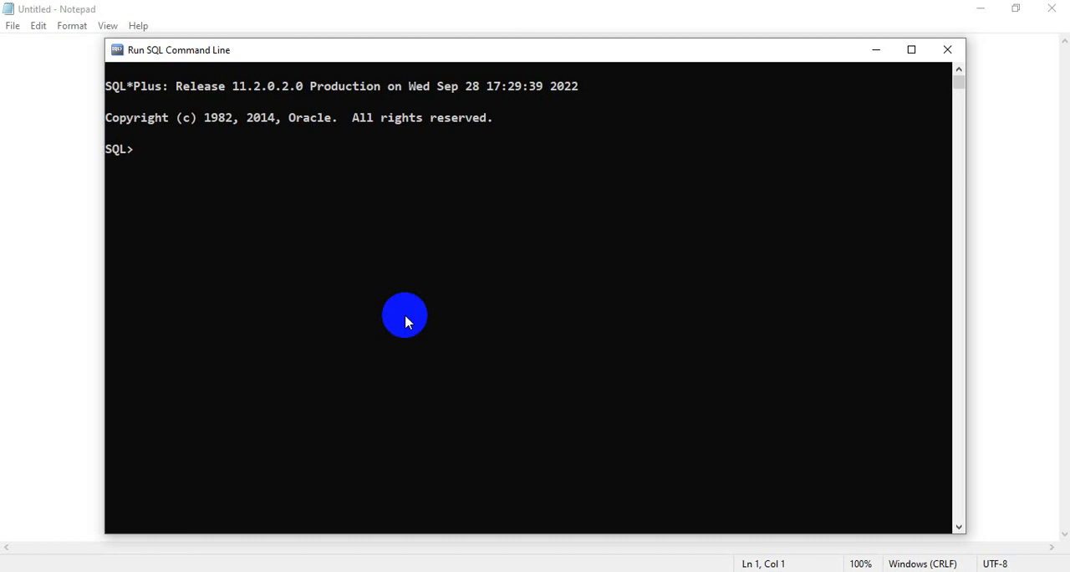
pyautogui.write('CONNECT')
pyautogui.press('Return')
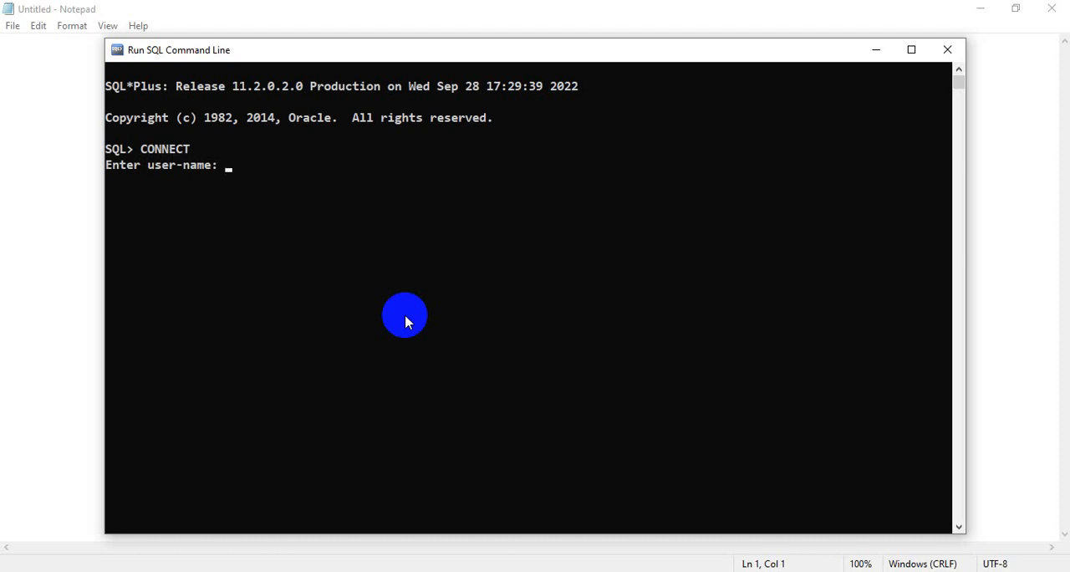
pyautogui.write('SYSTEM')
pyautogui.press('Return')
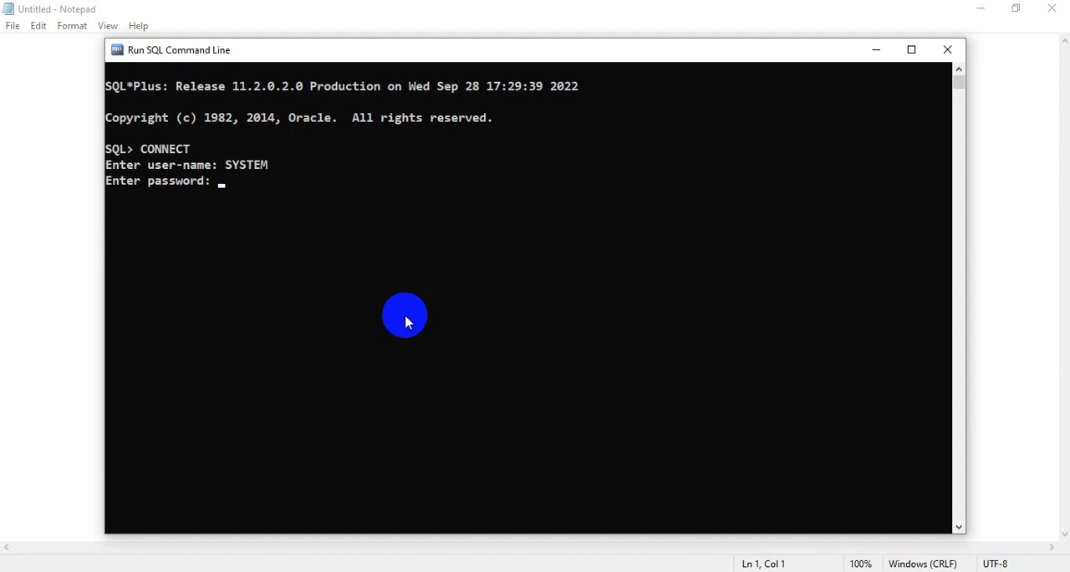
pyautogui.press('Return')
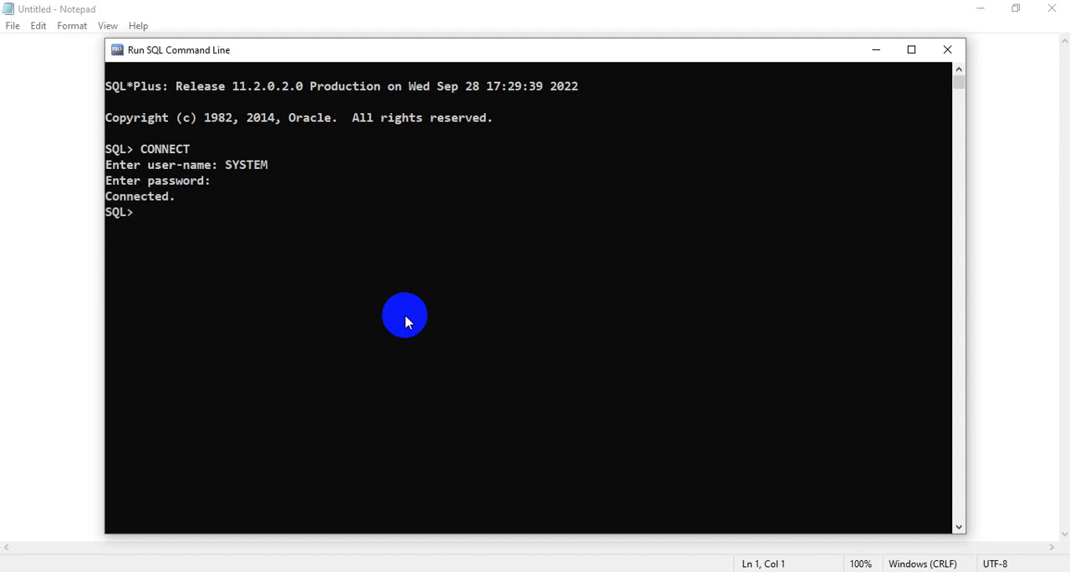
# Run SHOW USER; at the SQL prompt to check which account is connected
pyautogui.press('Return')
pyautogui.press('Return')
pyautogui.write('SHOW US')
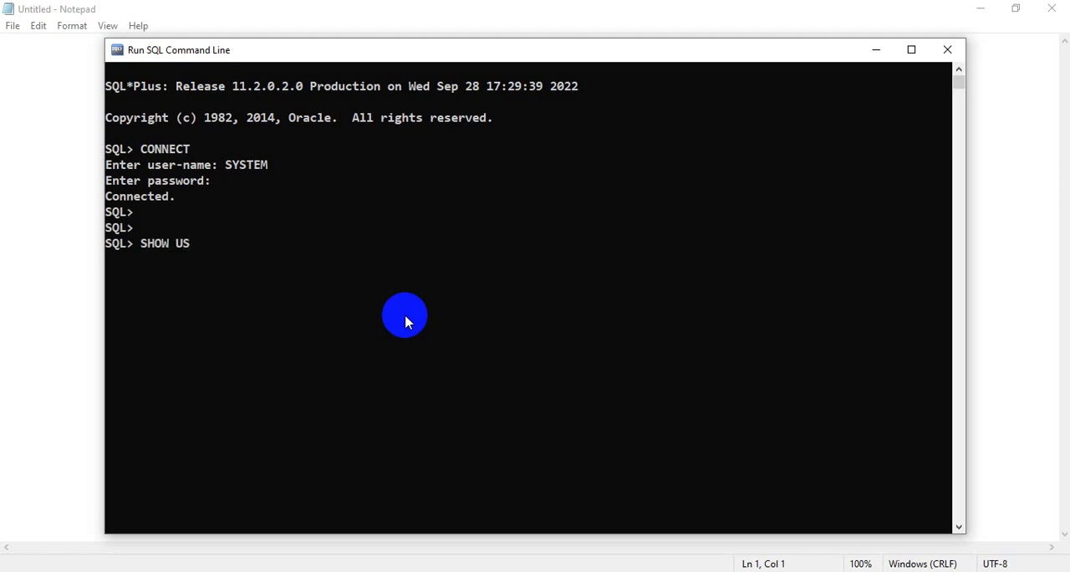
pyautogui.write('ER;')
pyautogui.press('Return')
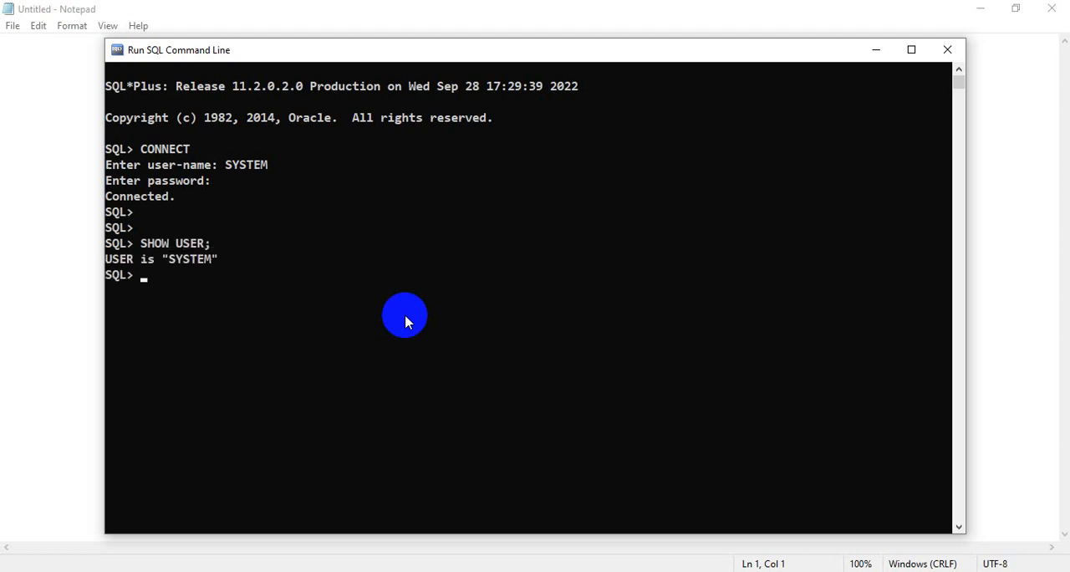